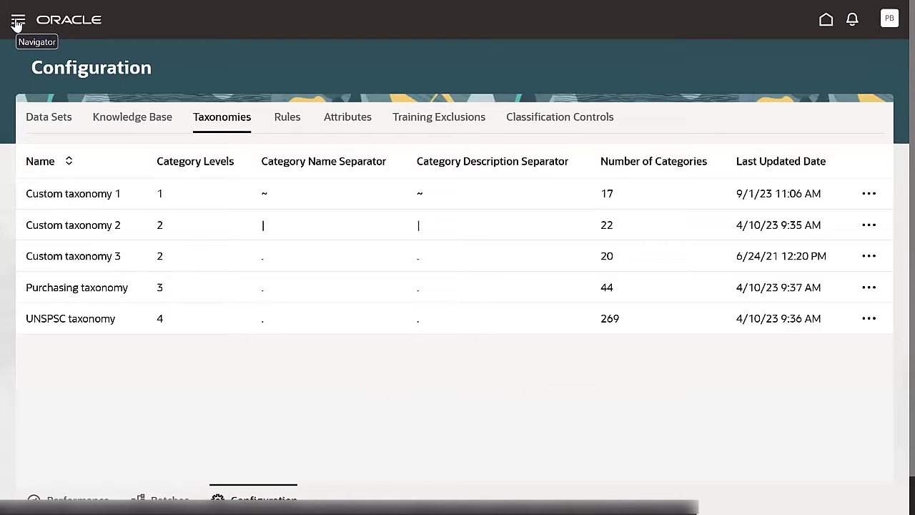
Step: Open Spend Classification under Procurement and view the actions available for Custom taxonomy 1
{"action": "left_click", "coordinate": [18, 23]}
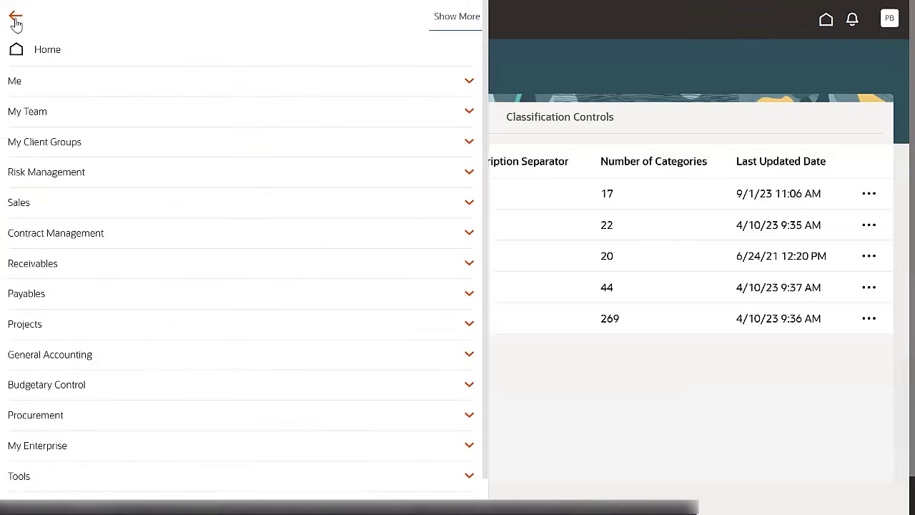
{"action": "left_click", "coordinate": [92, 419]}
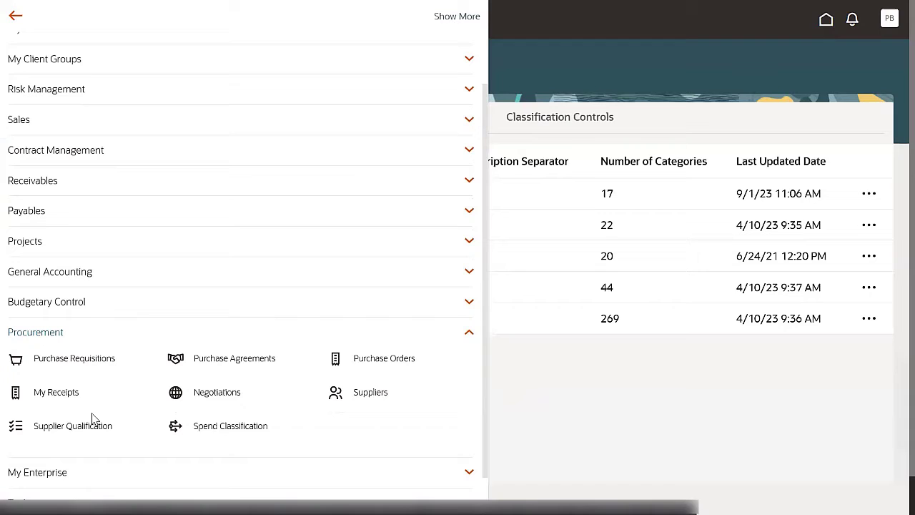
{"action": "left_click", "coordinate": [236, 429]}
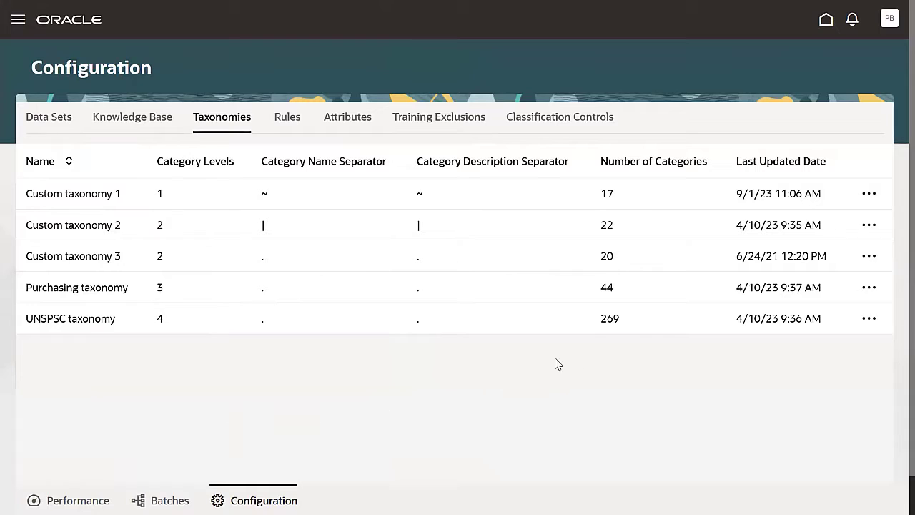
{"action": "left_click", "coordinate": [868, 193]}
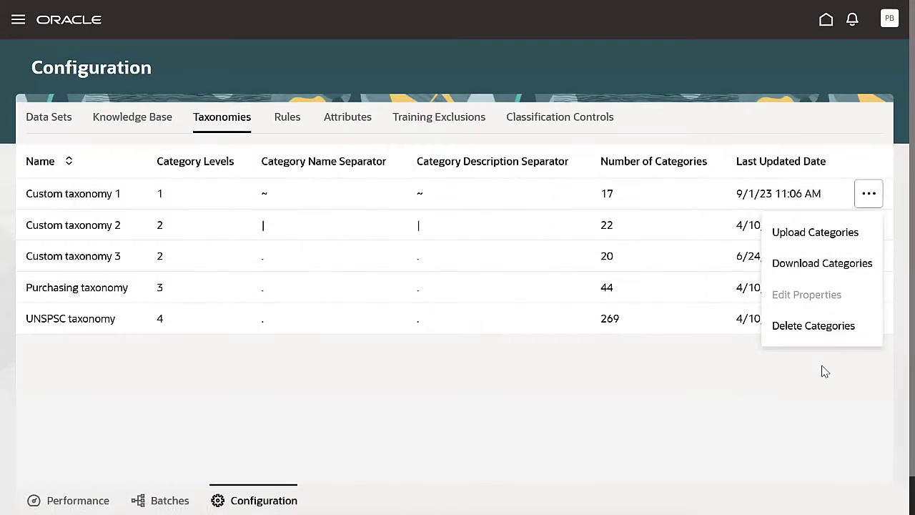
{"action": "left_click", "coordinate": [822, 371]}
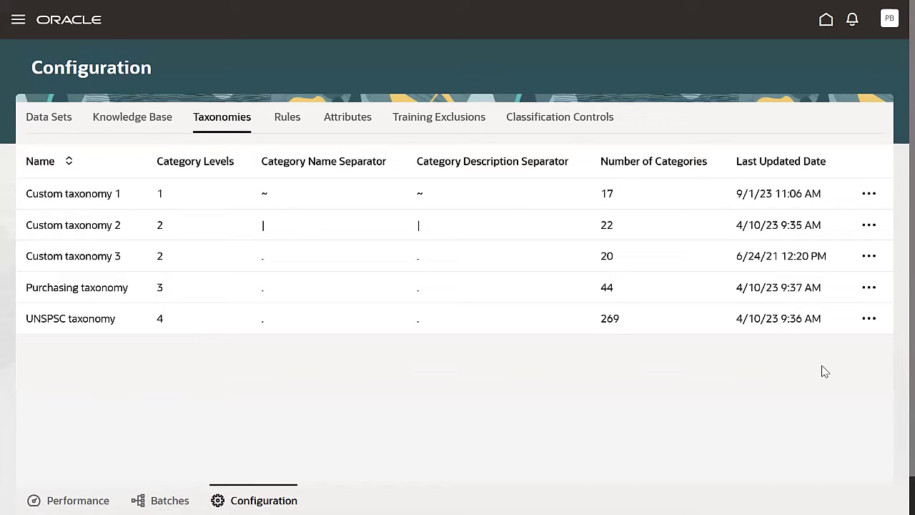
Step: Download the Expenses data set and, in its Excel spreadsheet, enter "Accomodation" in cell AA3
{"action": "left_click", "coordinate": [56, 119]}
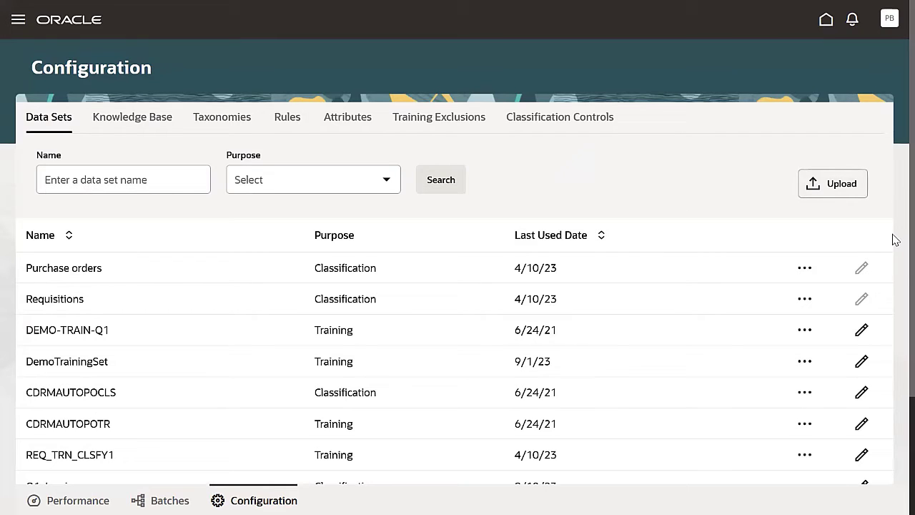
{"action": "scroll", "coordinate": [894, 301], "scroll_direction": "down", "scroll_amount": 2}
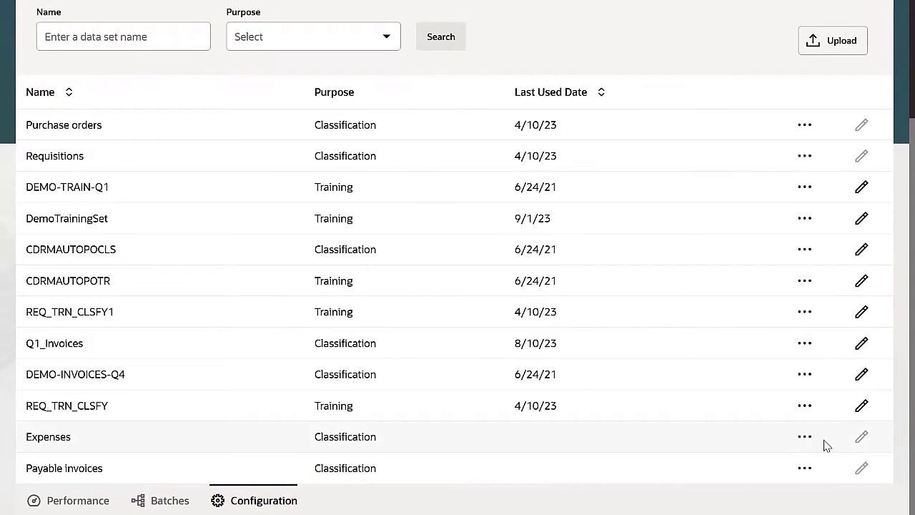
{"action": "left_click", "coordinate": [806, 437]}
{"action": "left_click", "coordinate": [732, 256]}
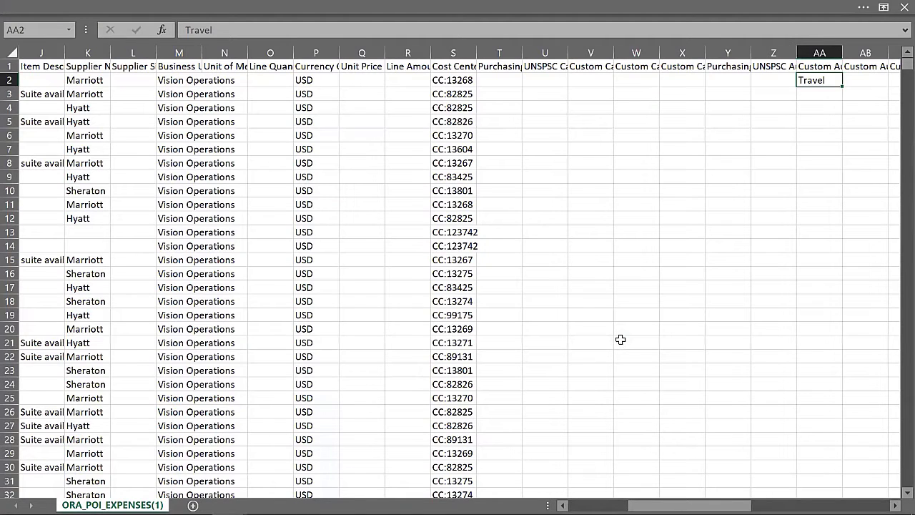
{"action": "left_click", "coordinate": [820, 93]}
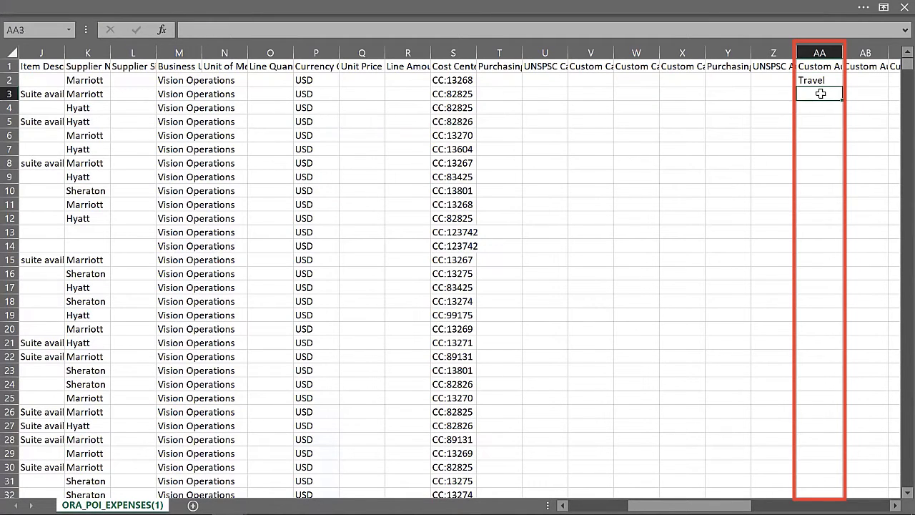
{"action": "type", "text": "Accomodation"}
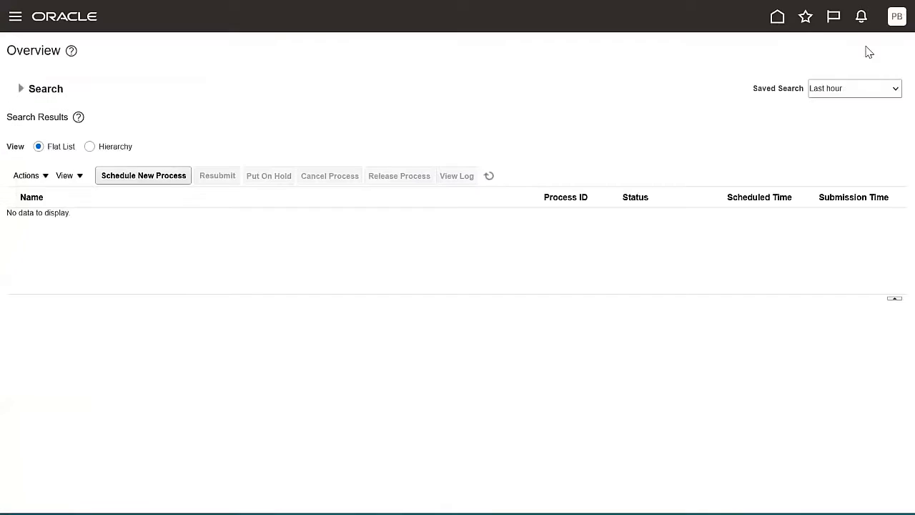
Step: Start scheduling a new job for the Load Interface File for Import process
{"action": "left_click", "coordinate": [151, 178]}
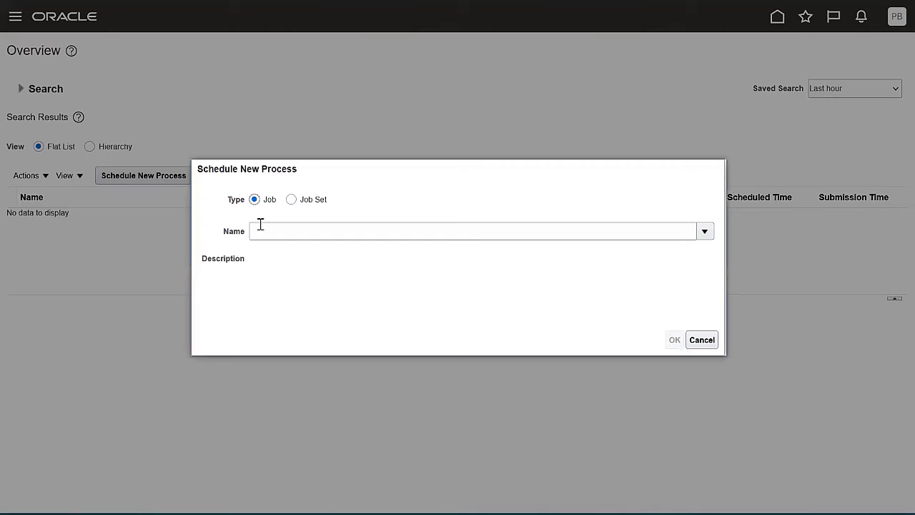
{"action": "left_click", "coordinate": [269, 229]}
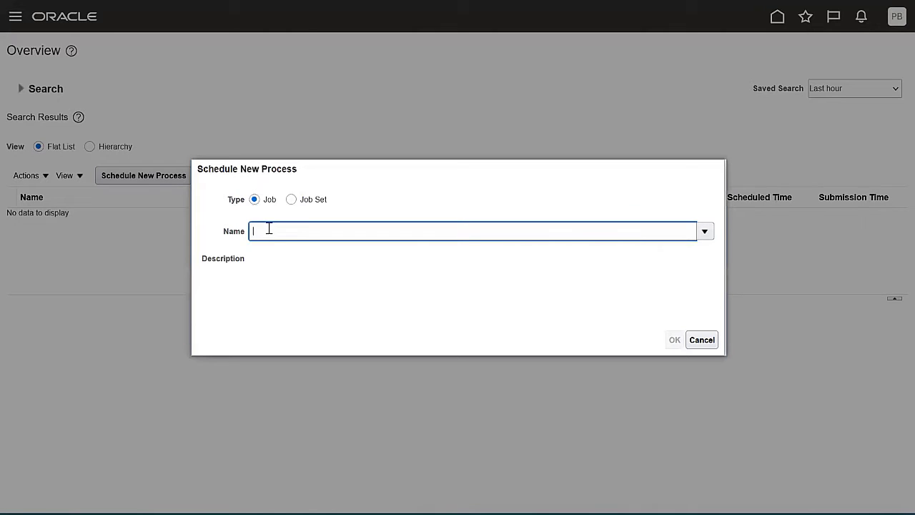
{"action": "left_click", "coordinate": [276, 248]}
{"action": "left_click", "coordinate": [672, 341]}
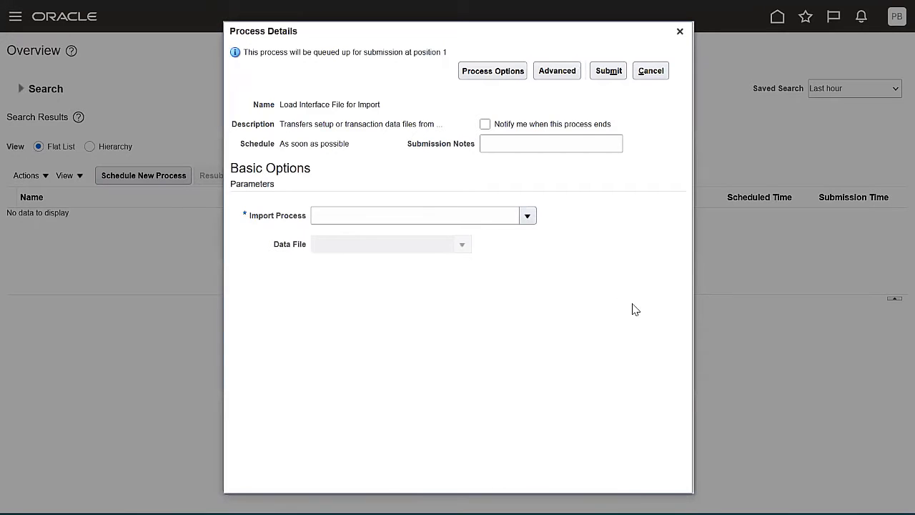
Step: Set the import process to Import Data Sets and try to upload a new data file
{"action": "left_click", "coordinate": [529, 216]}
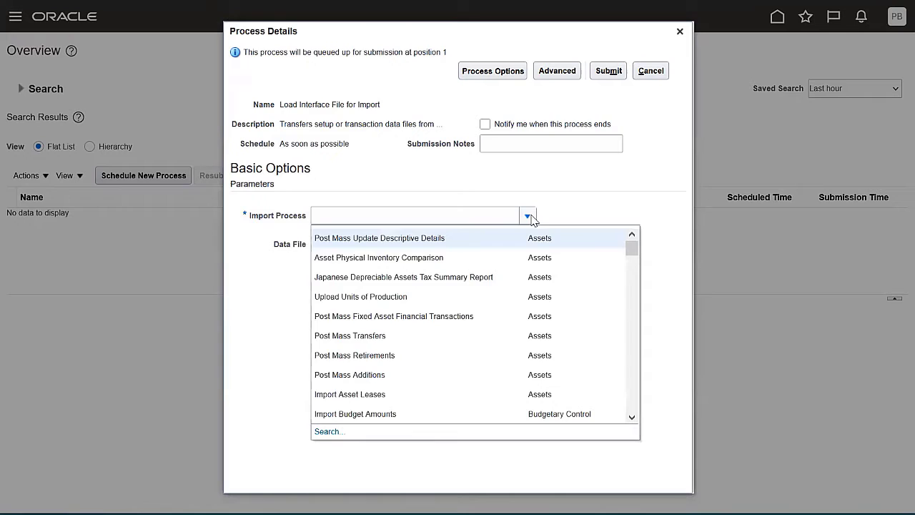
{"action": "left_click_drag", "start_coordinate": [632, 248], "coordinate": [637, 354]}
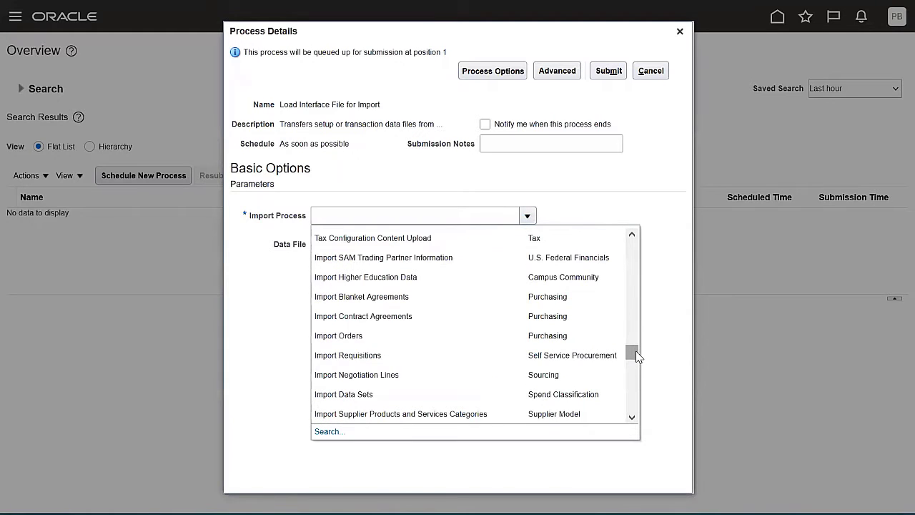
{"action": "left_click", "coordinate": [592, 397]}
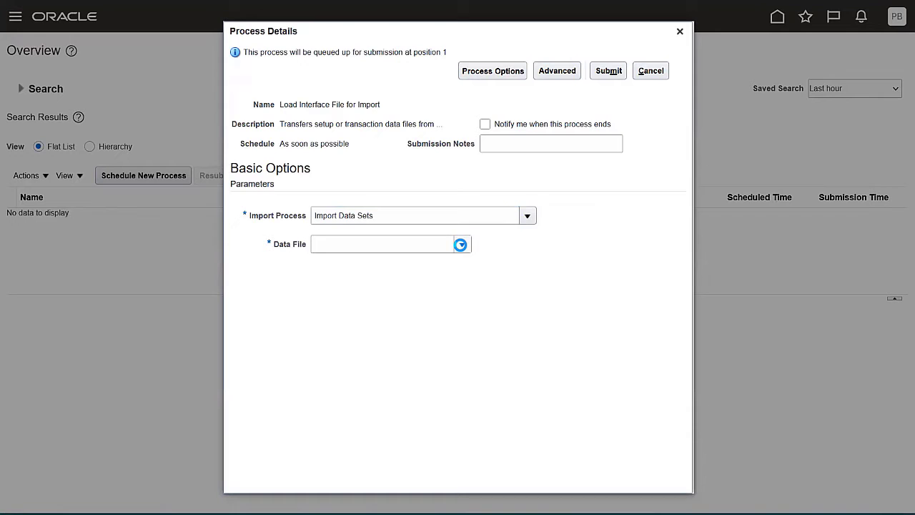
{"action": "left_click", "coordinate": [461, 245]}
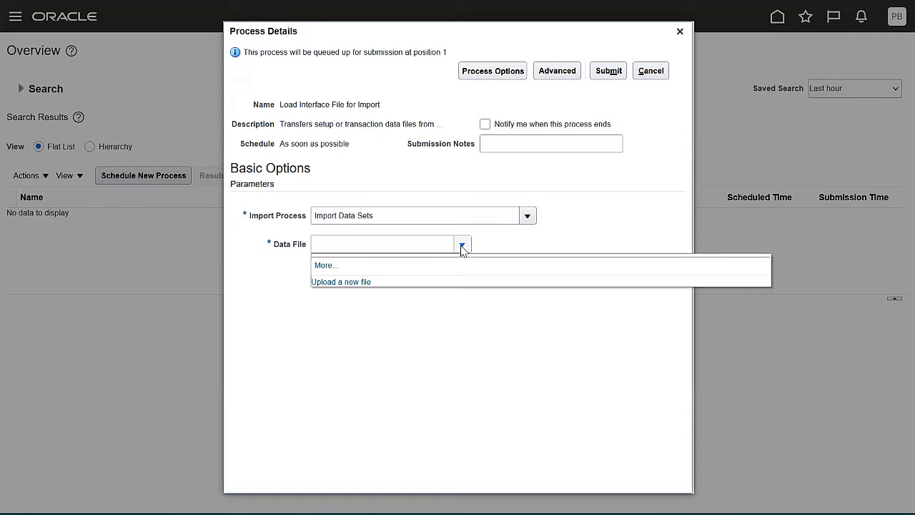
{"action": "left_click", "coordinate": [364, 281]}
Step: Switch to the TrainingSetForSupremo spreadsheet in Excel and examine the training data across row 4's columns
{"action": "key", "text": "alt+Tab"}
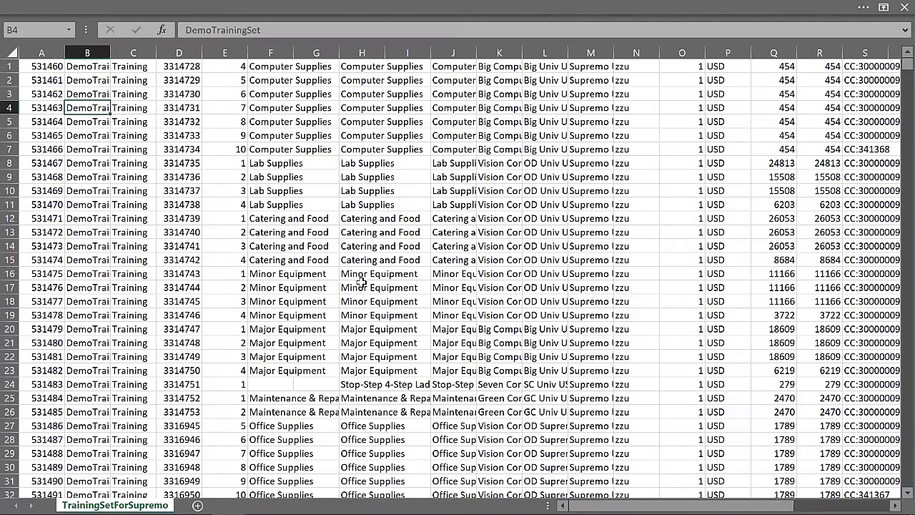
{"action": "left_click", "coordinate": [673, 109]}
{"action": "key", "text": "Right"}
{"action": "key", "text": "Right"}
{"action": "key", "text": "Right"}
{"action": "key", "text": "Right"}
{"action": "key", "text": "Right"}
{"action": "key", "text": "Right"}
{"action": "key", "text": "Right"}
{"action": "key", "text": "Right"}
{"action": "key", "text": "Right"}
{"action": "key", "text": "Right"}
{"action": "key", "text": "Right"}
{"action": "key", "text": "Right"}
{"action": "key", "text": "Right"}
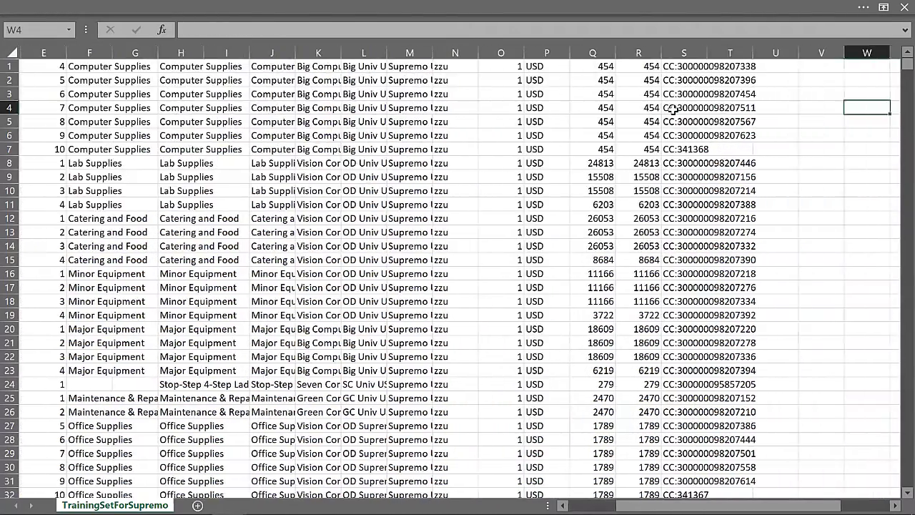
{"action": "key", "text": "Right"}
{"action": "key", "text": "Right"}
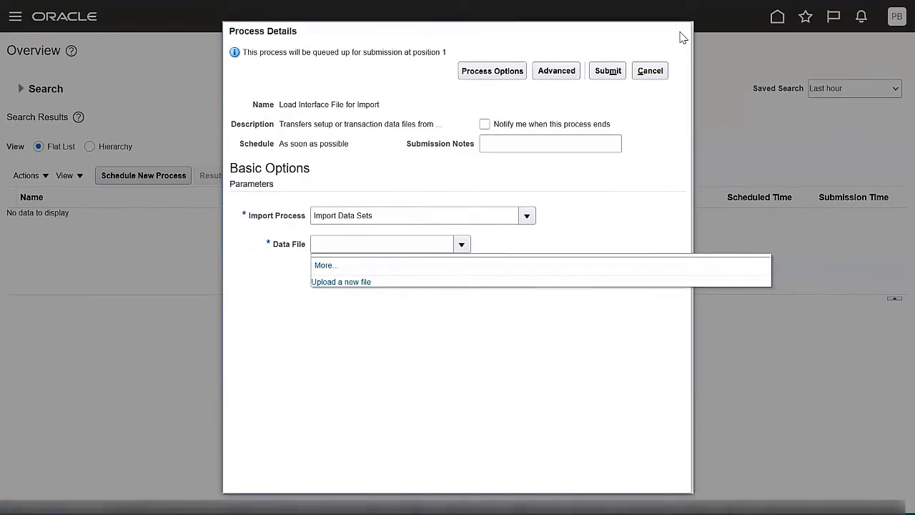
Step: Close the process details without submitting and return to Spend Classification under Procurement
{"action": "left_click", "coordinate": [680, 32]}
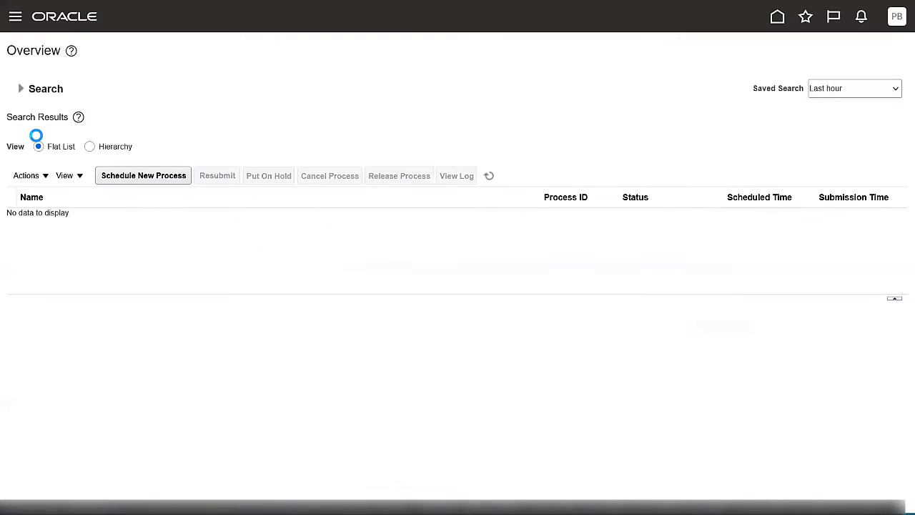
{"action": "left_click", "coordinate": [15, 17]}
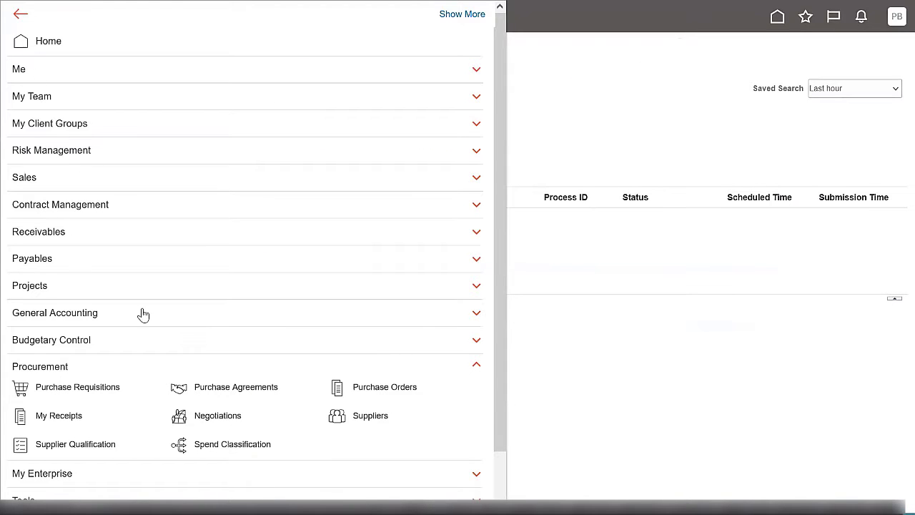
{"action": "left_click", "coordinate": [232, 444]}
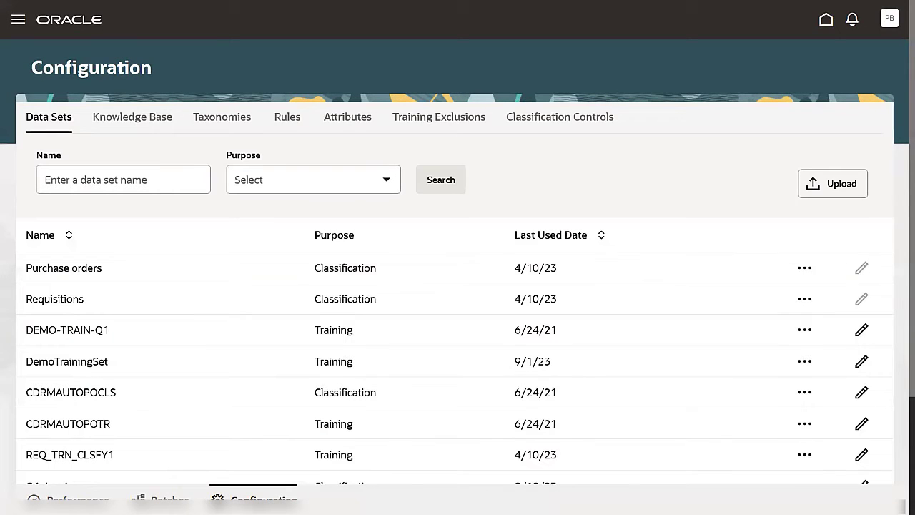
Step: Create a knowledge base named KB002 with the DemoTrainingSet data set and Custom taxonomy 1
{"action": "left_click", "coordinate": [136, 122]}
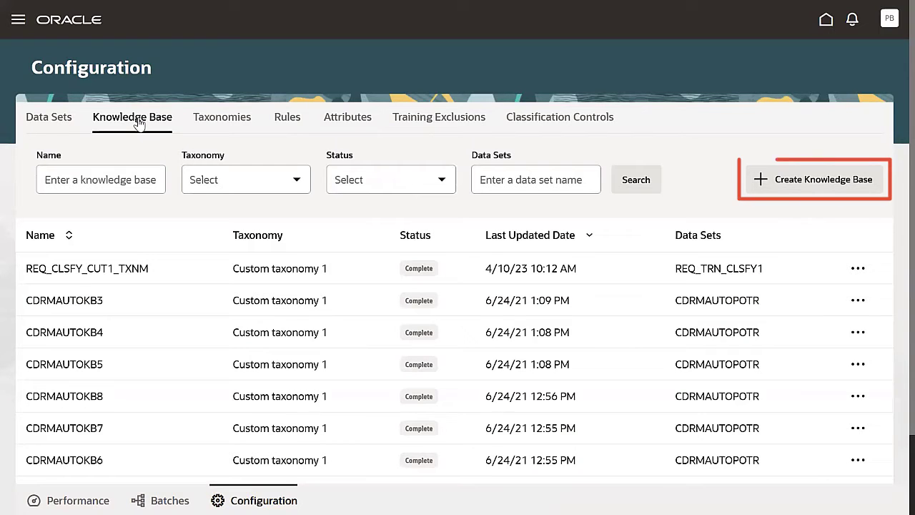
{"action": "left_click", "coordinate": [825, 183]}
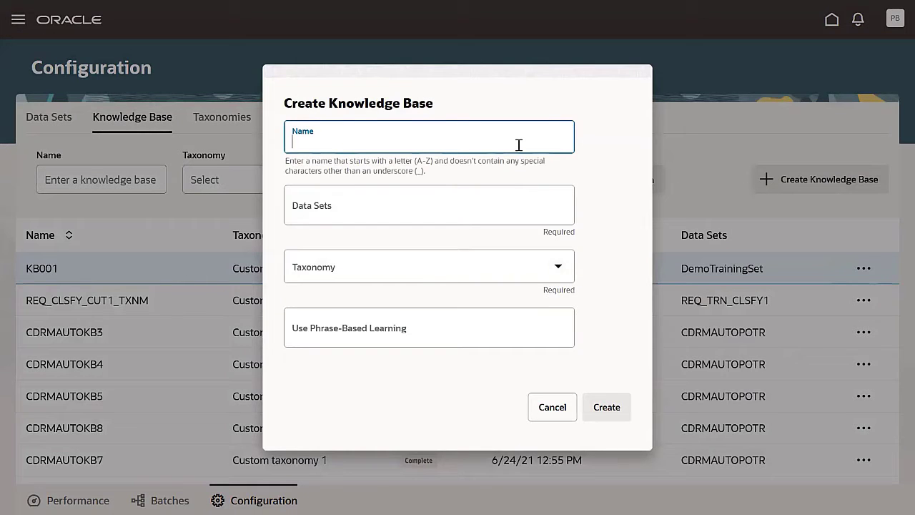
{"action": "type", "text": "KB002"}
{"action": "left_click", "coordinate": [505, 213]}
{"action": "left_click", "coordinate": [384, 380]}
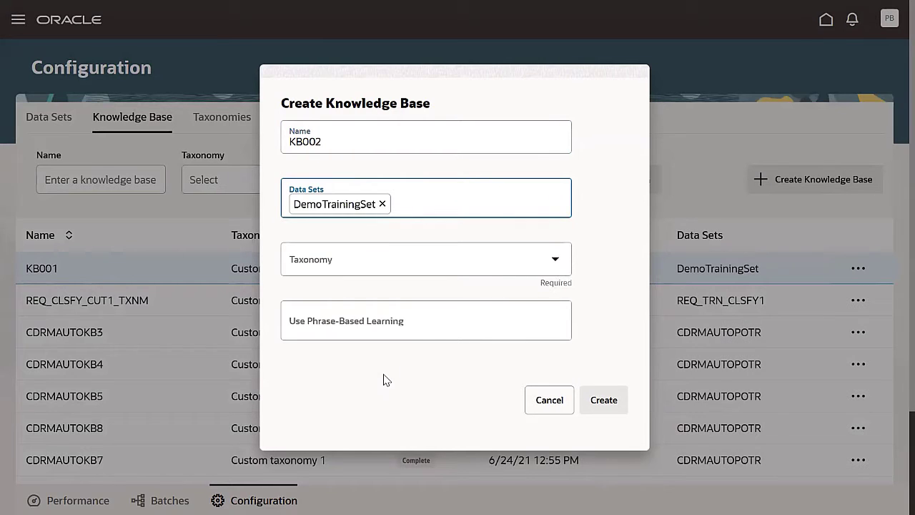
{"action": "left_click", "coordinate": [556, 257]}
{"action": "left_click", "coordinate": [547, 311]}
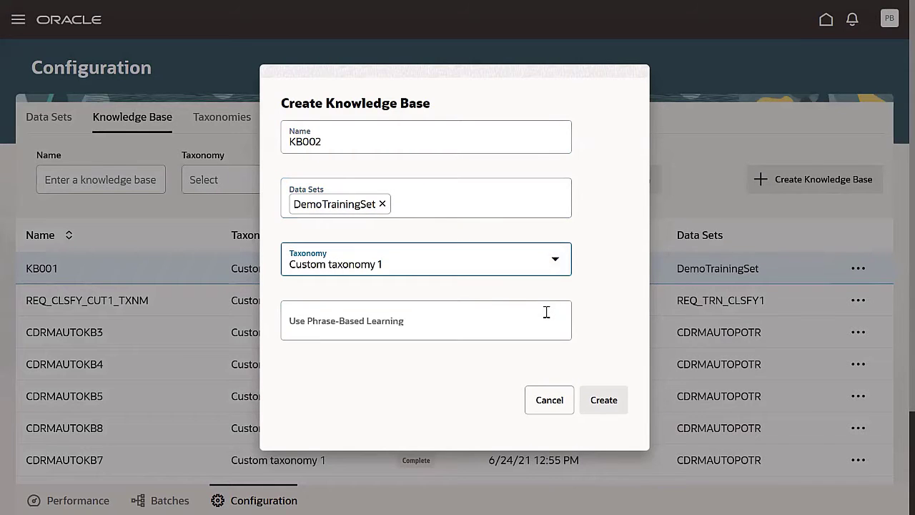
{"action": "left_click", "coordinate": [598, 405]}
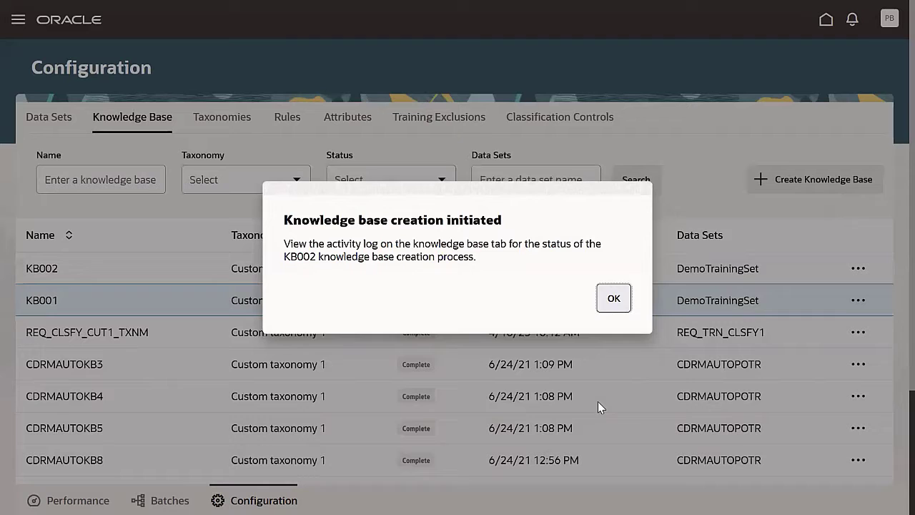
{"action": "left_click", "coordinate": [619, 309]}
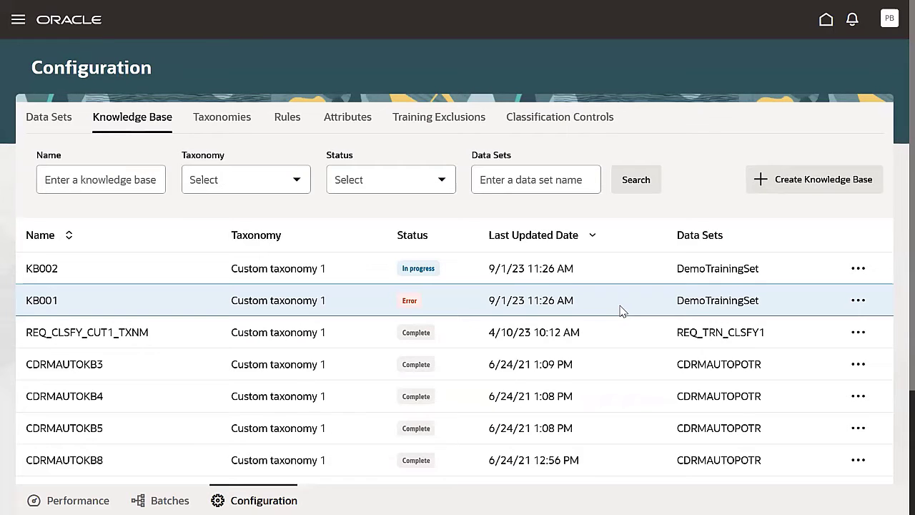
Step: View the activity log of knowledge base KB002, refresh its status and close the log
{"action": "left_click", "coordinate": [858, 268]}
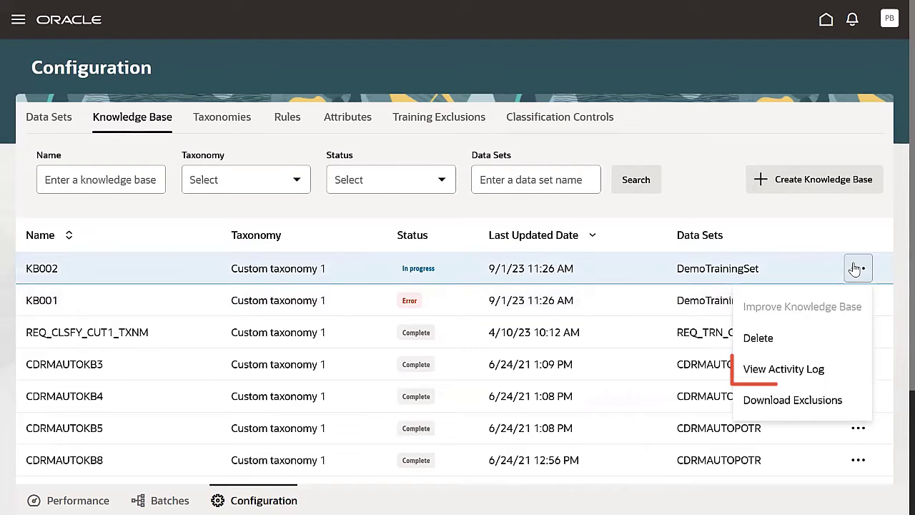
{"action": "left_click", "coordinate": [796, 369]}
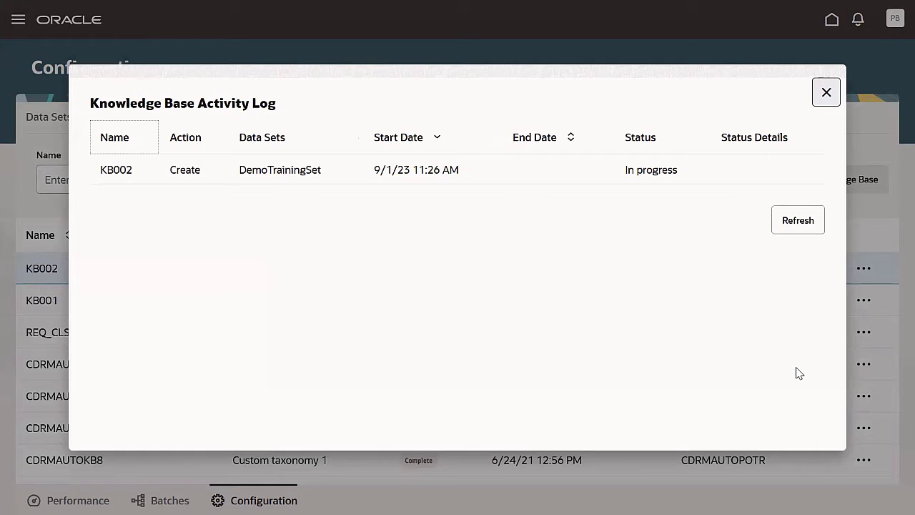
{"action": "left_click", "coordinate": [800, 223]}
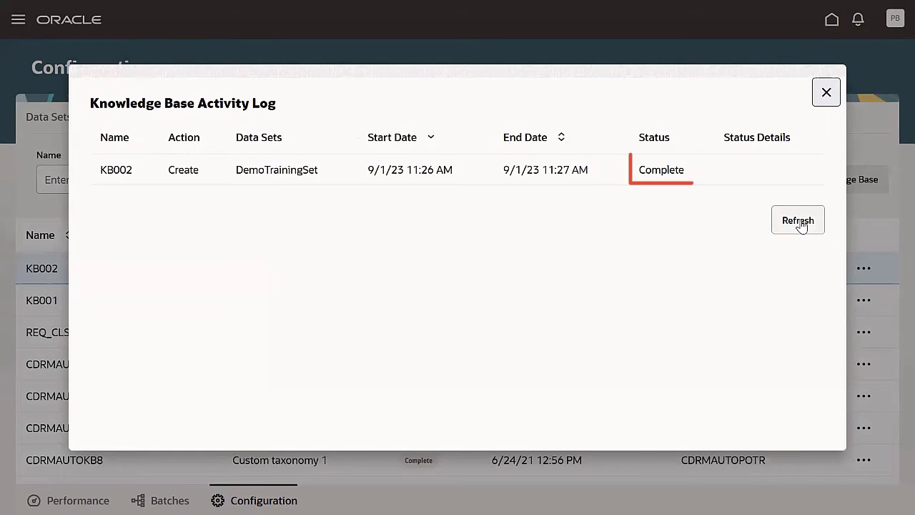
{"action": "left_click", "coordinate": [827, 93]}
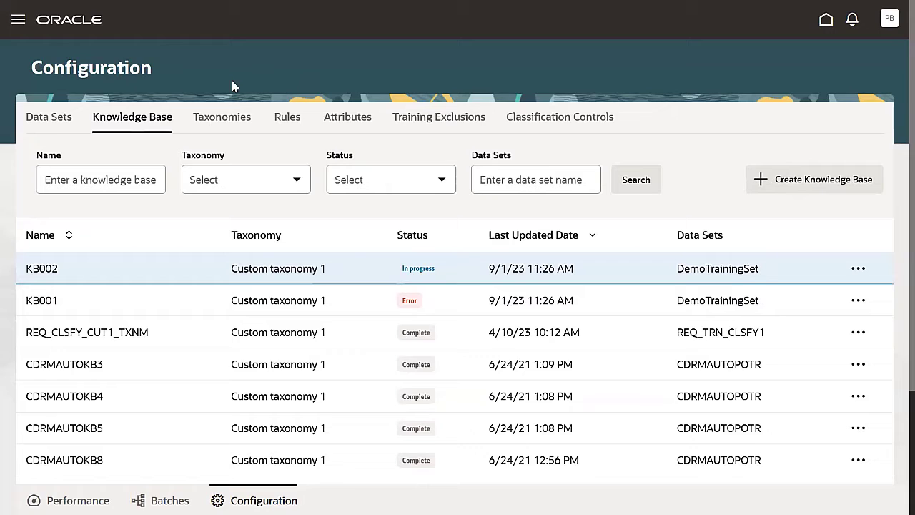
Step: Set up a classification of the Q1_Invoices data set with knowledge base KB002 and batch name BATCH001
{"action": "left_click", "coordinate": [45, 121]}
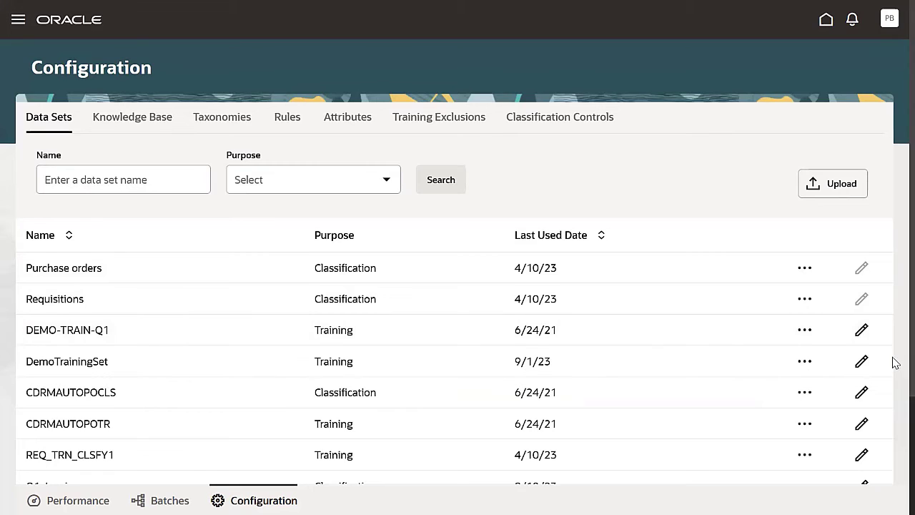
{"action": "scroll", "coordinate": [894, 386], "scroll_direction": "down", "scroll_amount": 3}
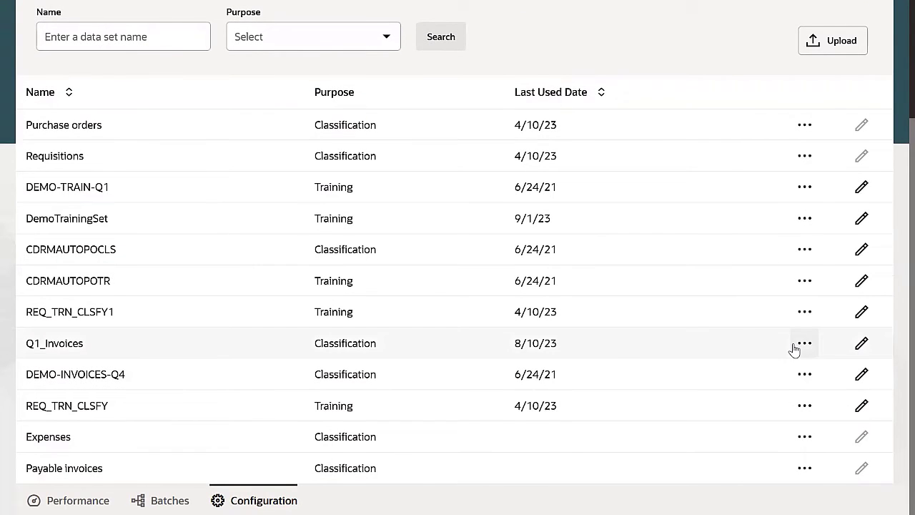
{"action": "left_click", "coordinate": [795, 348]}
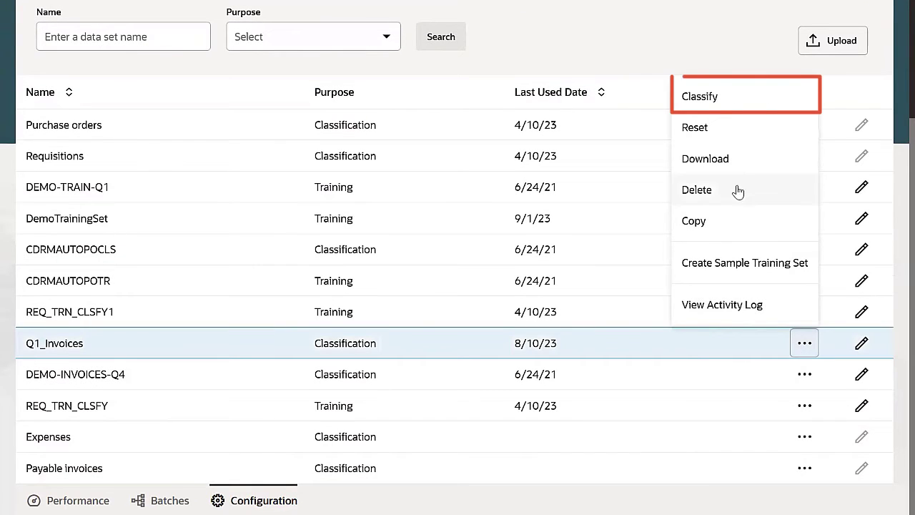
{"action": "left_click", "coordinate": [712, 97]}
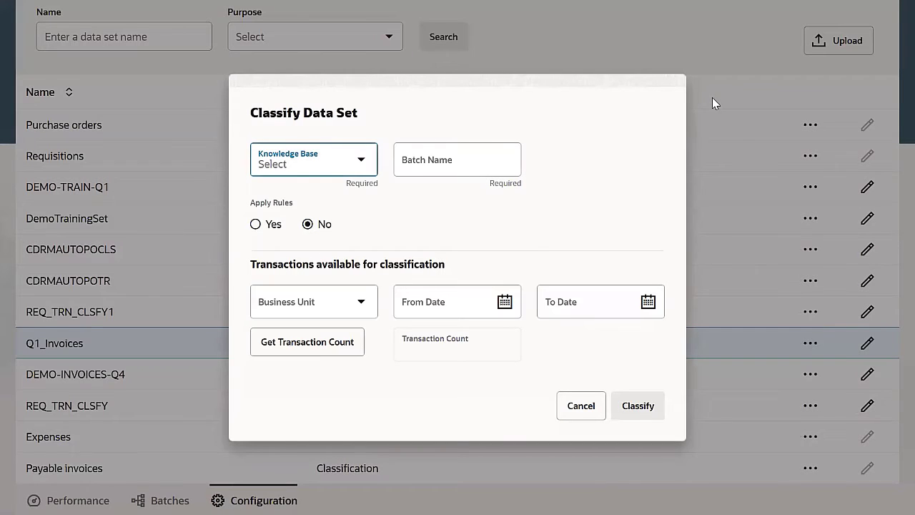
{"action": "left_click", "coordinate": [362, 163]}
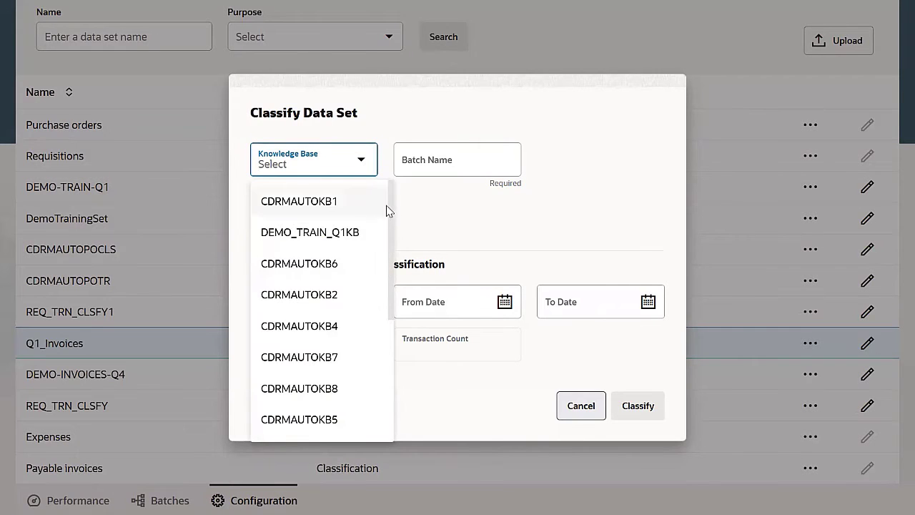
{"action": "scroll", "coordinate": [380, 280], "scroll_direction": "down", "scroll_amount": 5}
{"action": "left_click", "coordinate": [304, 337]}
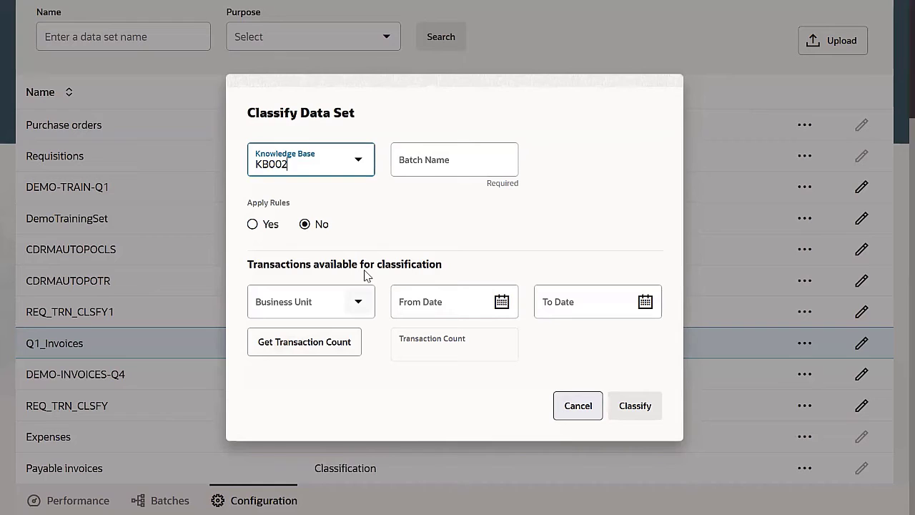
{"action": "left_click", "coordinate": [433, 163]}
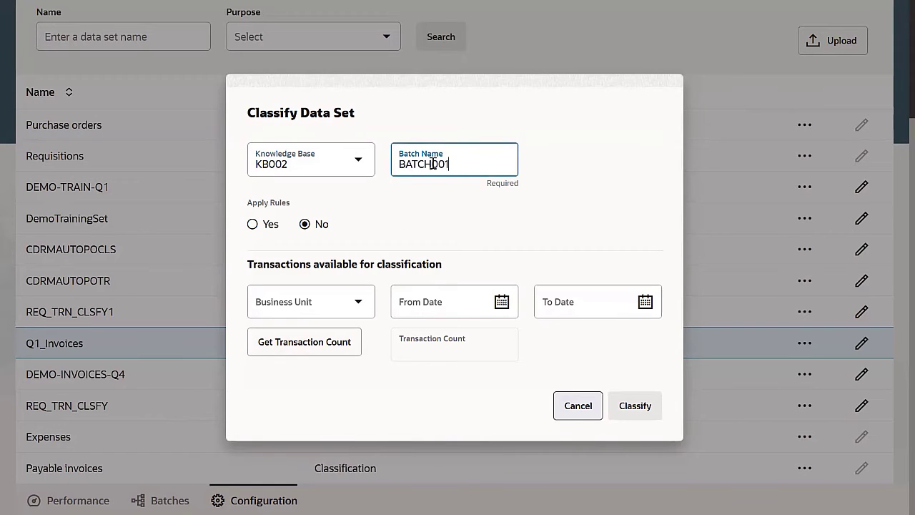
{"action": "type", "text": "BATCH001"}
Step: Limit the classification to Supremo US Business Unit - USD, get its transaction count and submit the classification
{"action": "left_click", "coordinate": [360, 303]}
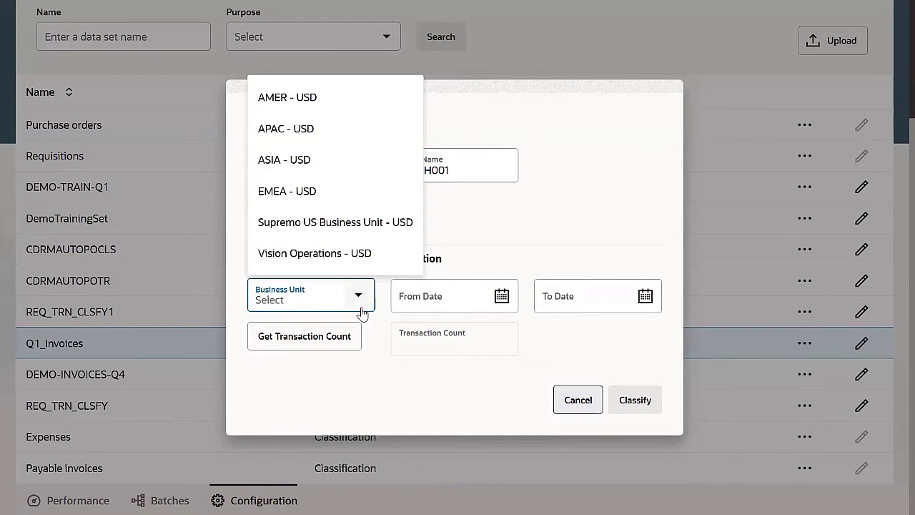
{"action": "left_click", "coordinate": [362, 225]}
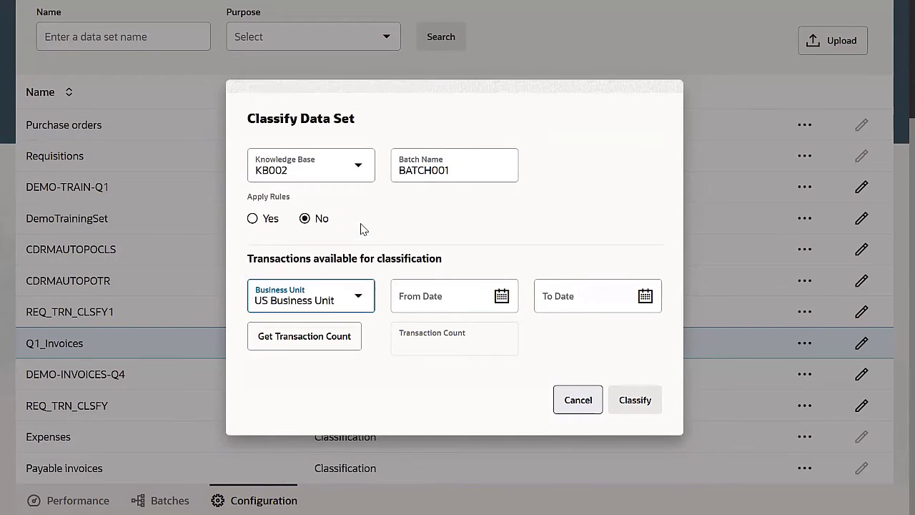
{"action": "left_click", "coordinate": [334, 341]}
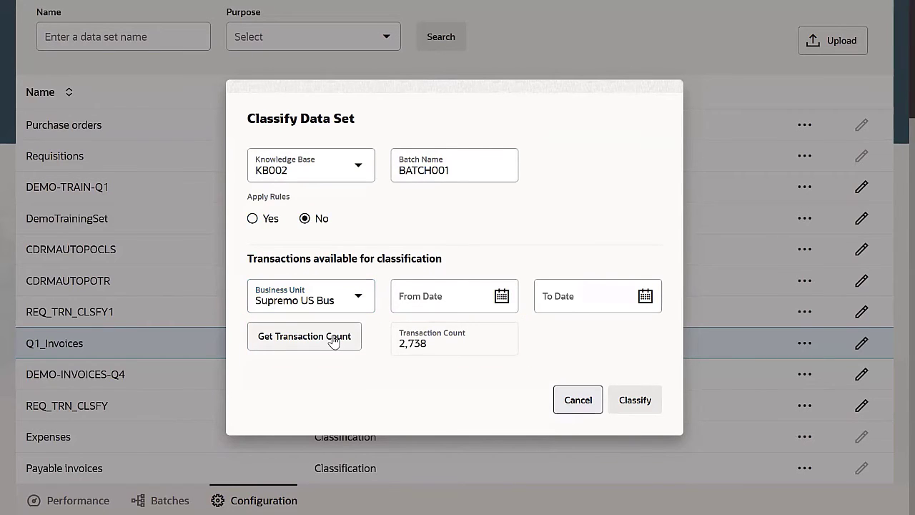
{"action": "left_click", "coordinate": [634, 407]}
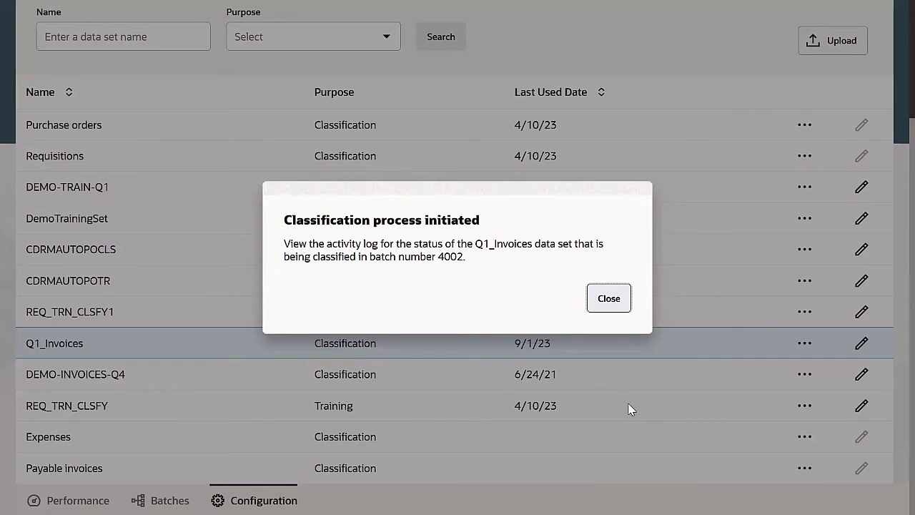
{"action": "left_click", "coordinate": [619, 307]}
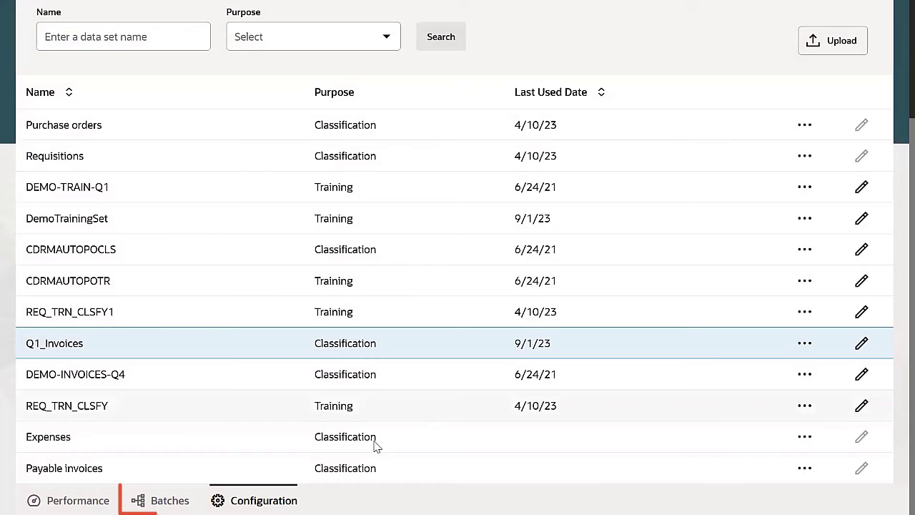
Step: Open BATCH001 from the batch summary and review its classified transactions and predicted categories
{"action": "left_click", "coordinate": [159, 500]}
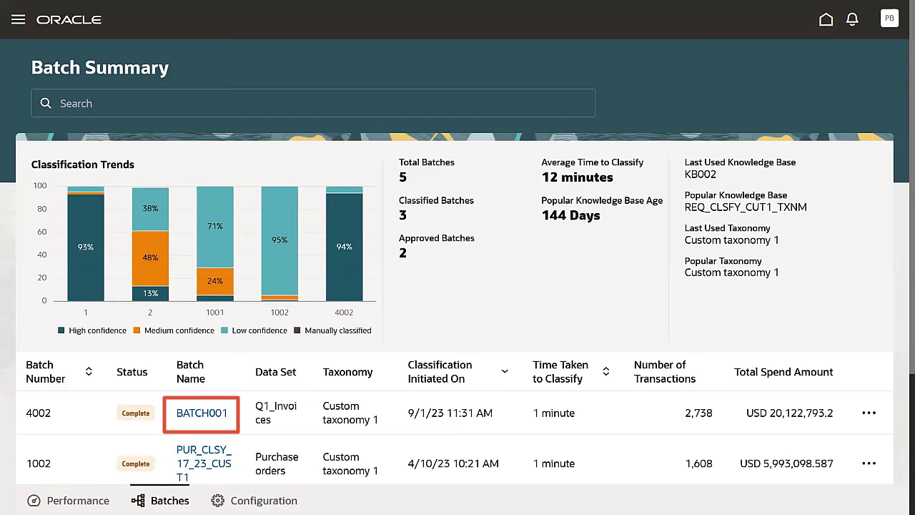
{"action": "left_click", "coordinate": [202, 413]}
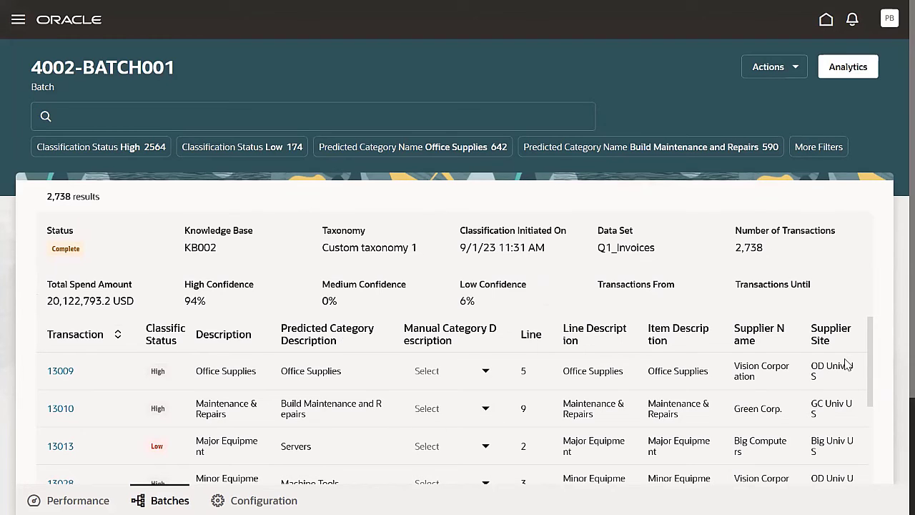
{"action": "left_click_drag", "start_coordinate": [871, 351], "coordinate": [865, 433]}
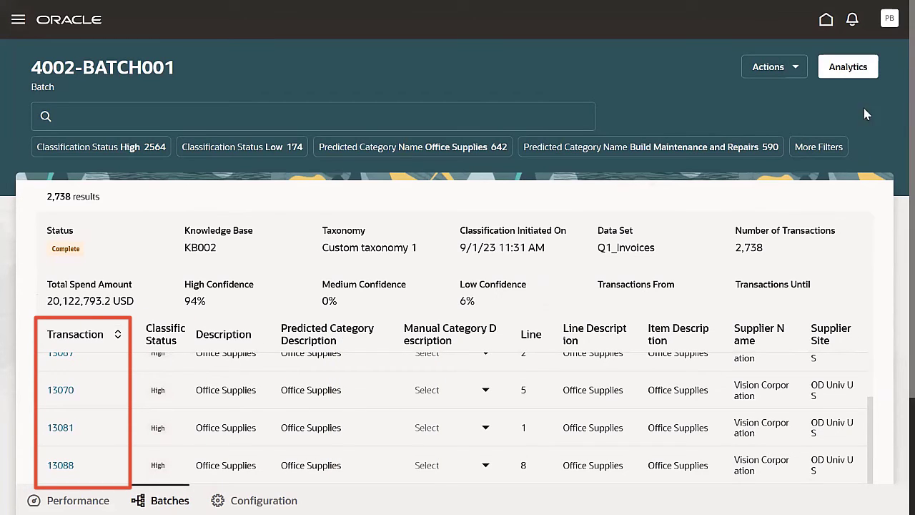
Step: View the analytics of BATCH001 and examine its classification performance and transactions by category
{"action": "left_click", "coordinate": [861, 71]}
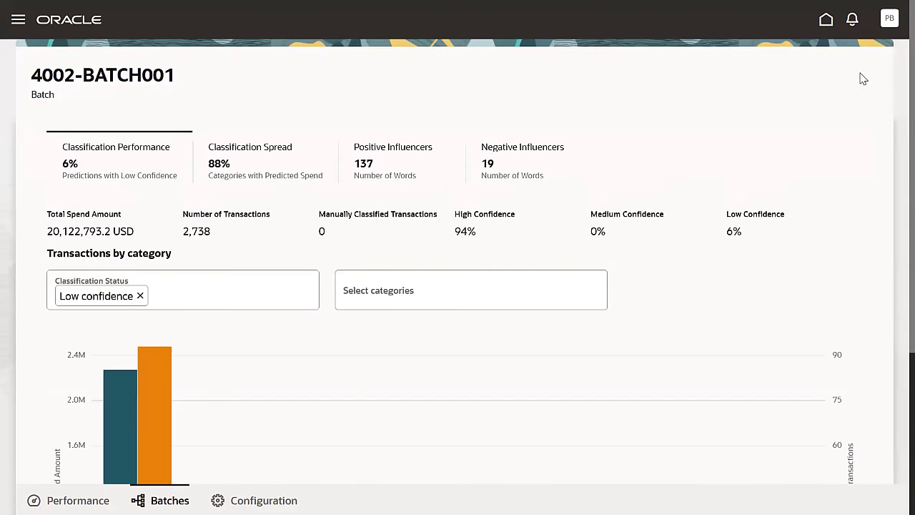
{"action": "scroll", "coordinate": [878, 135], "scroll_direction": "down", "scroll_amount": 3}
{"action": "scroll", "coordinate": [879, 136], "scroll_direction": "up", "scroll_amount": 5}
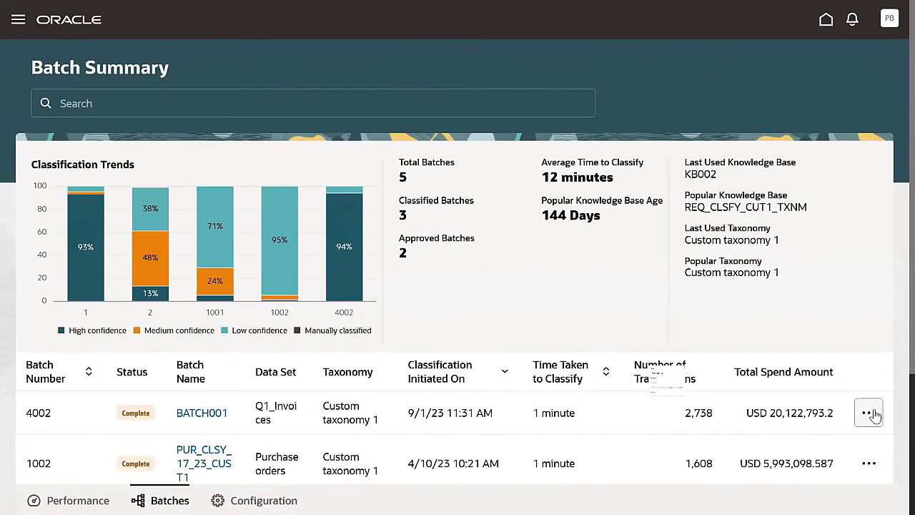
Step: Open the available actions for BATCH001 in the batch summary
{"action": "left_click", "coordinate": [869, 413]}
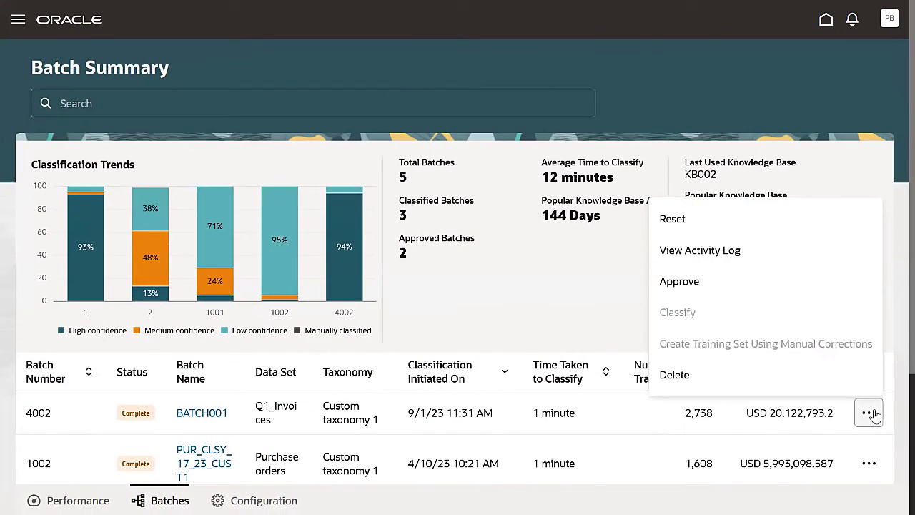